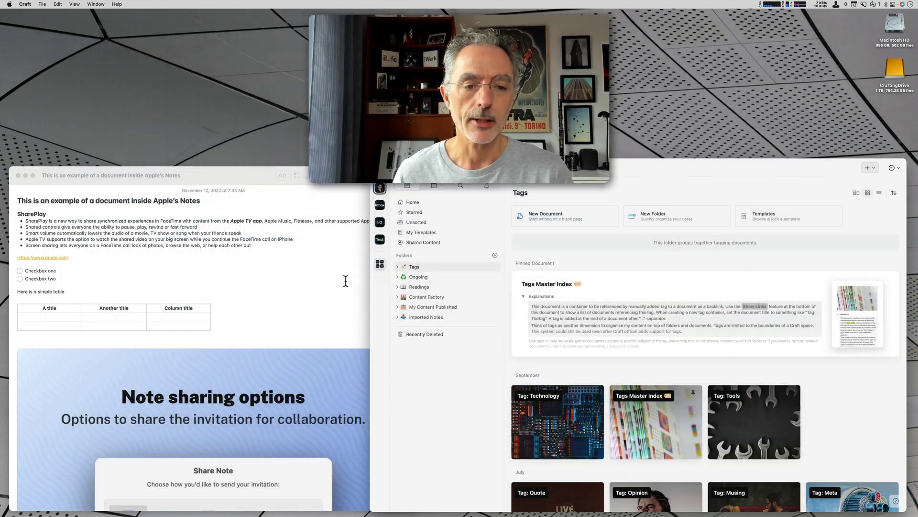
# Move the Notes window up in front of Craft and open the title's text style popover
pyautogui.click(346, 281)
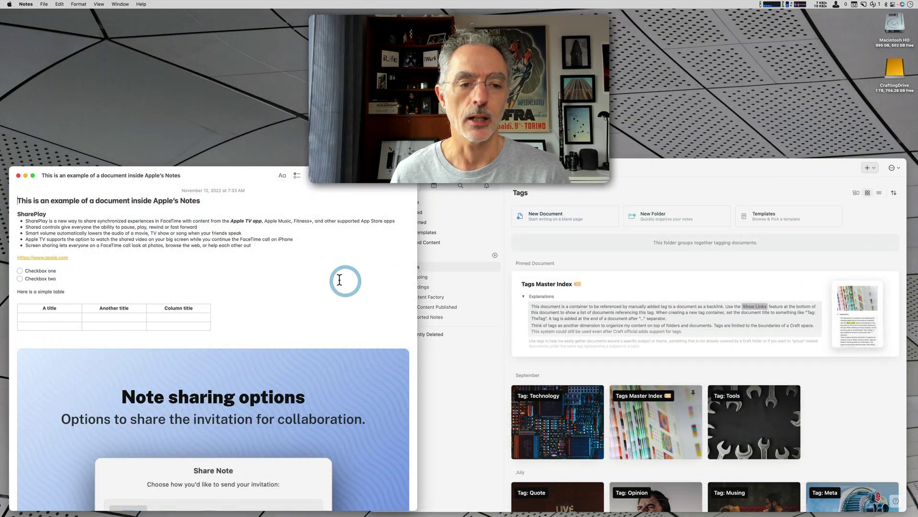
pyautogui.moveTo(257, 175); pyautogui.dragTo(257, 151)
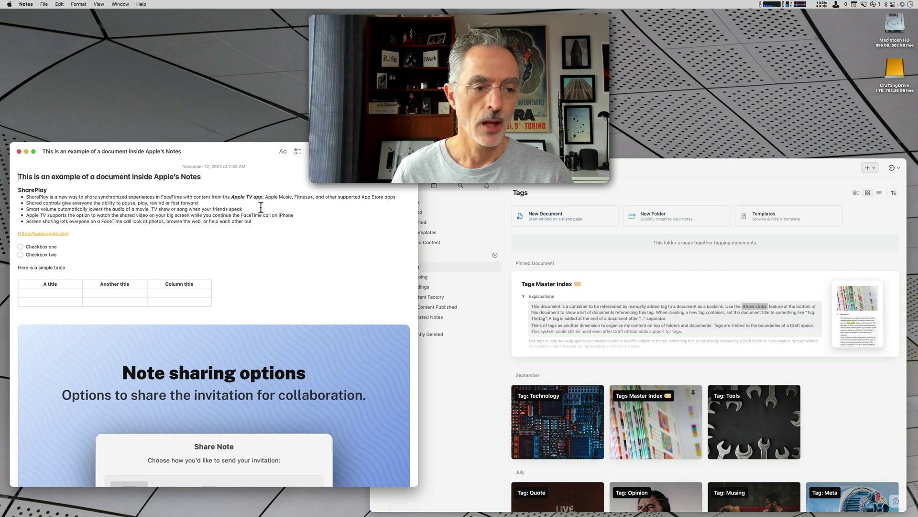
pyautogui.moveTo(198, 176); pyautogui.dragTo(24, 177)
pyautogui.click(54, 175)
pyautogui.click(115, 176)
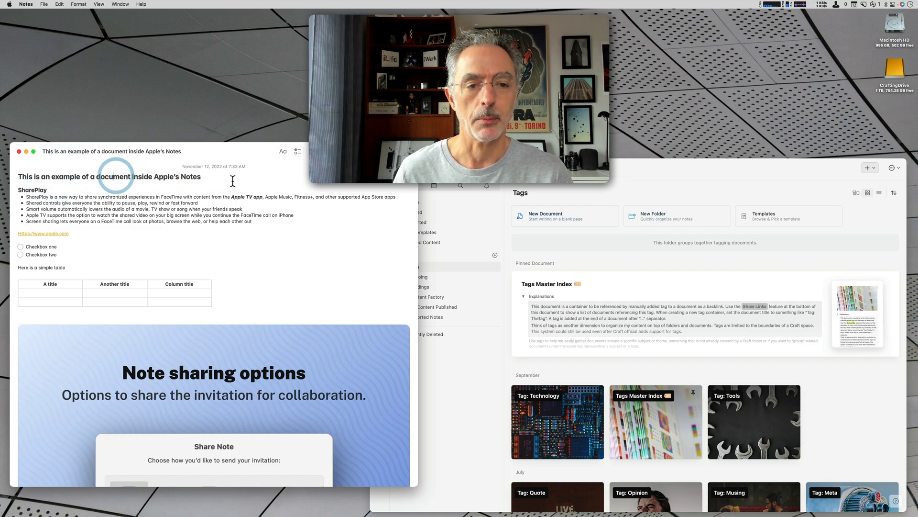
pyautogui.click(283, 151)
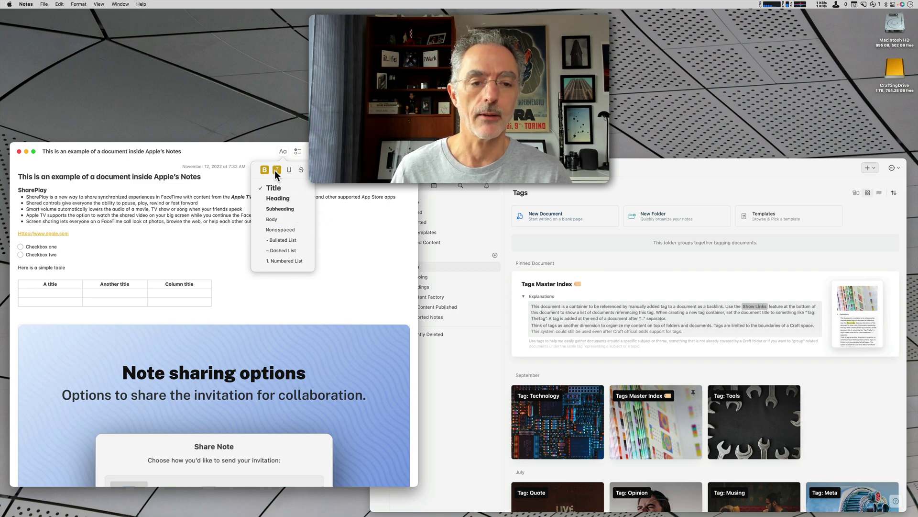
# Dismiss the style popover, then select and deselect the two checkbox lines without changing them
pyautogui.click(347, 228)
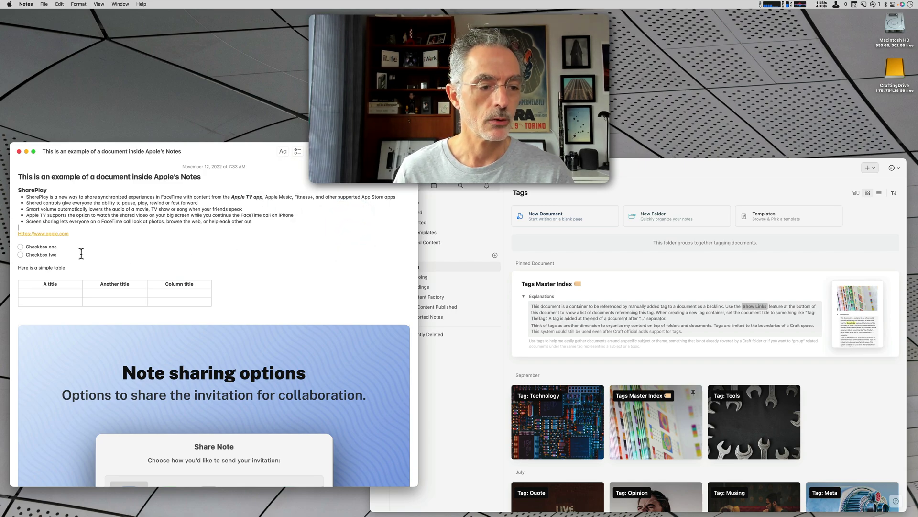
pyautogui.moveTo(68, 254); pyautogui.dragTo(16, 247)
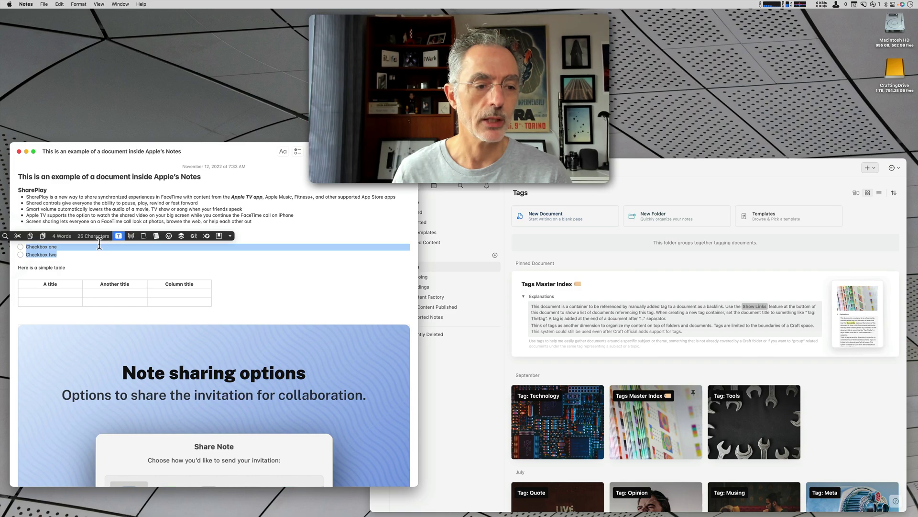
pyautogui.click(94, 255)
pyautogui.click(78, 233)
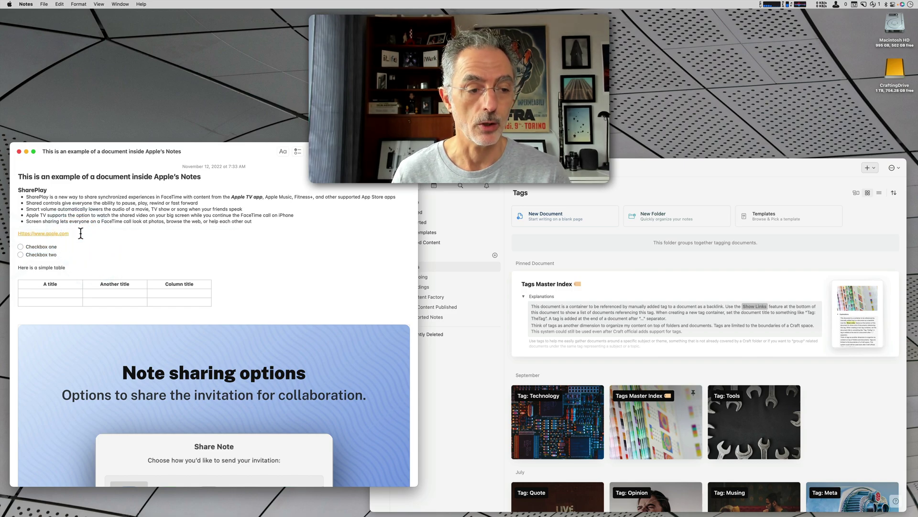
# Scroll through the whole note and back, then select the table's header row
pyautogui.scroll(-5, 102, 240)
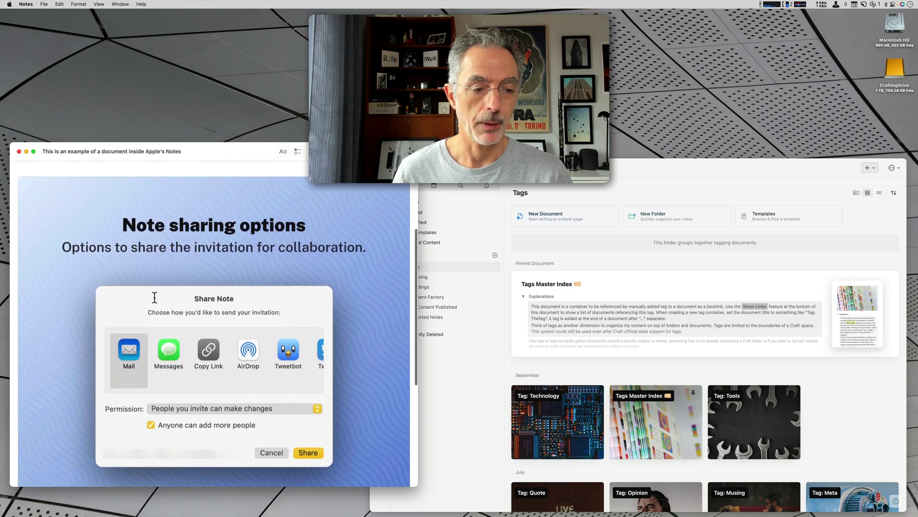
pyautogui.scroll(-7, 154, 297)
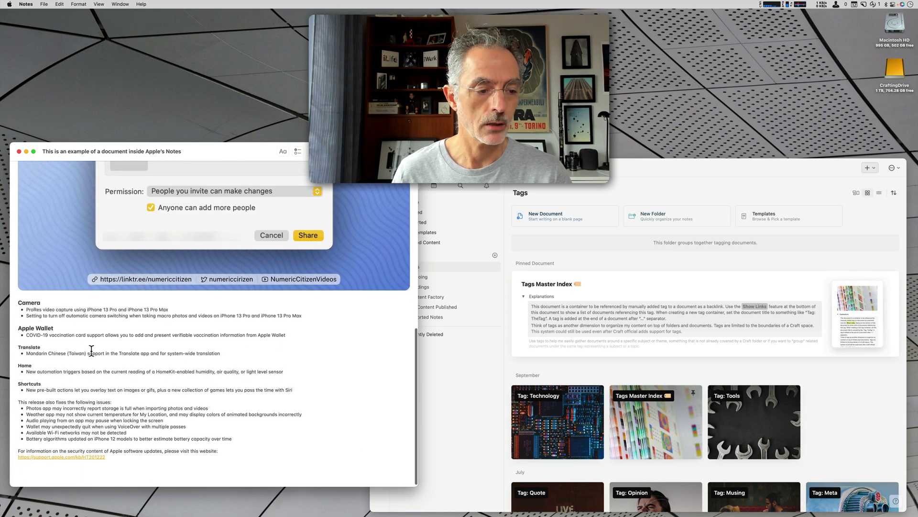
pyautogui.scroll(-1, 181, 385)
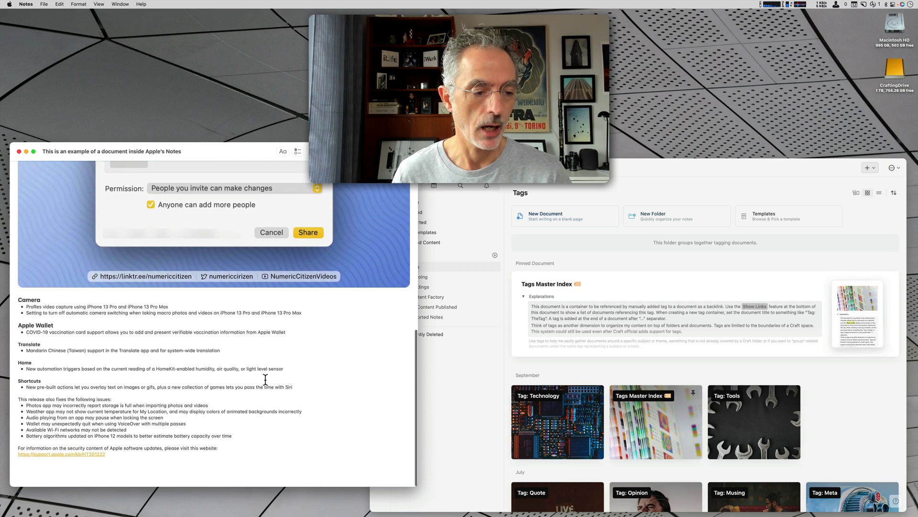
pyautogui.scroll(15, 237, 369)
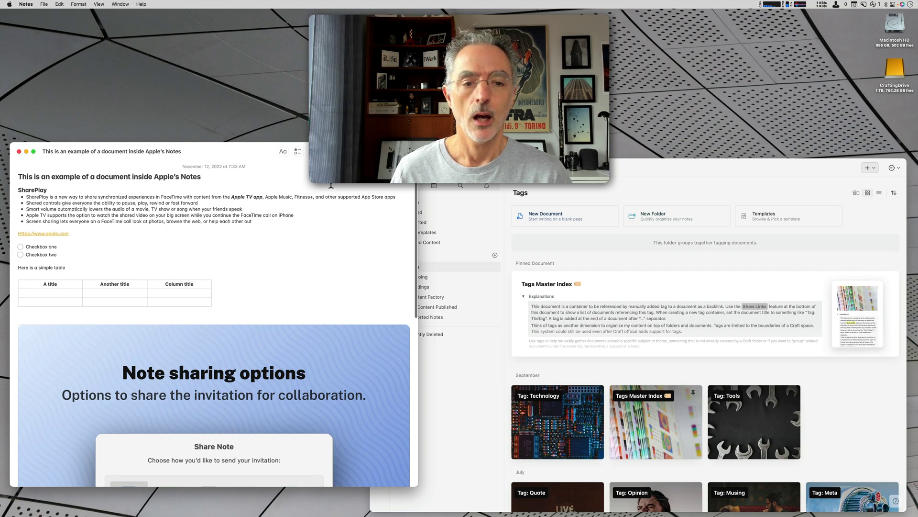
pyautogui.moveTo(63, 283); pyautogui.dragTo(168, 281)
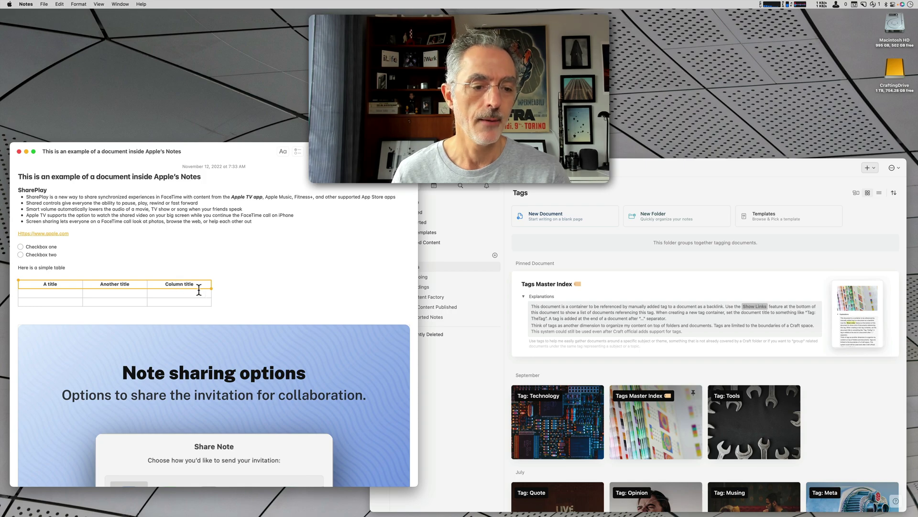
pyautogui.click(226, 286)
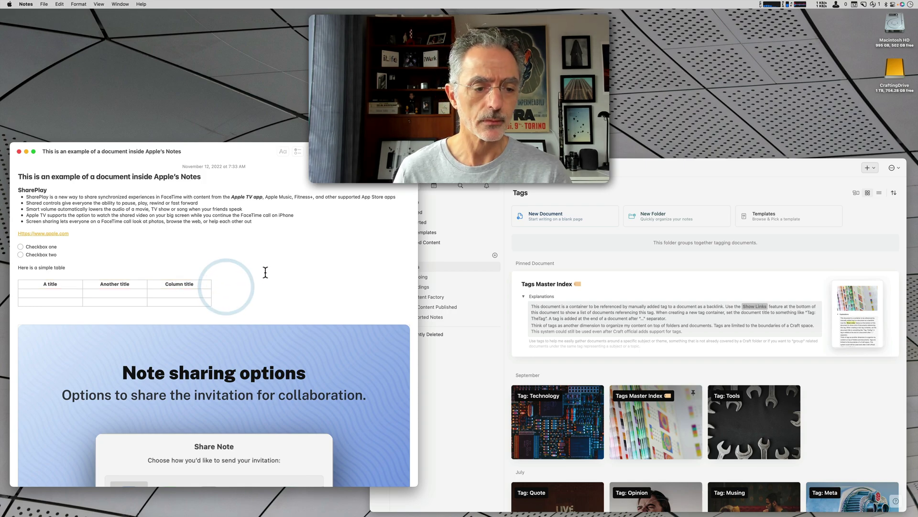
pyautogui.click(176, 291)
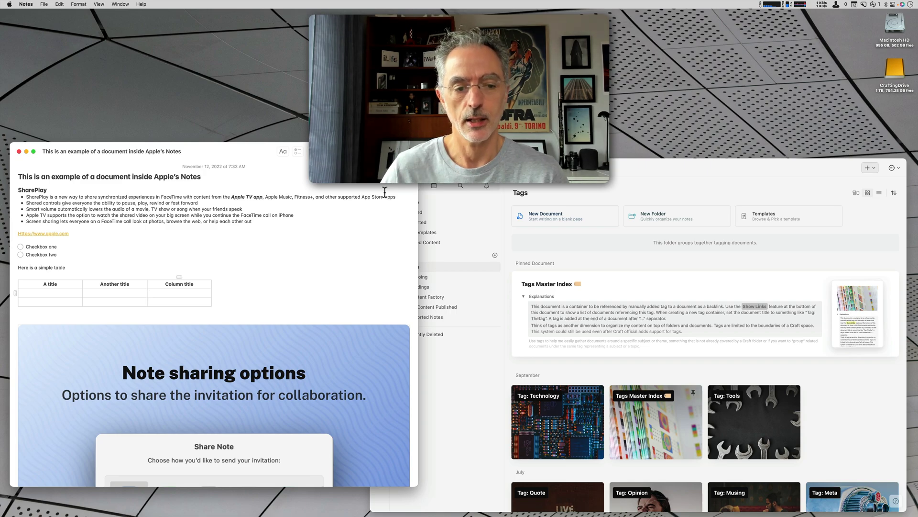
pyautogui.scroll(-6, 289, 270)
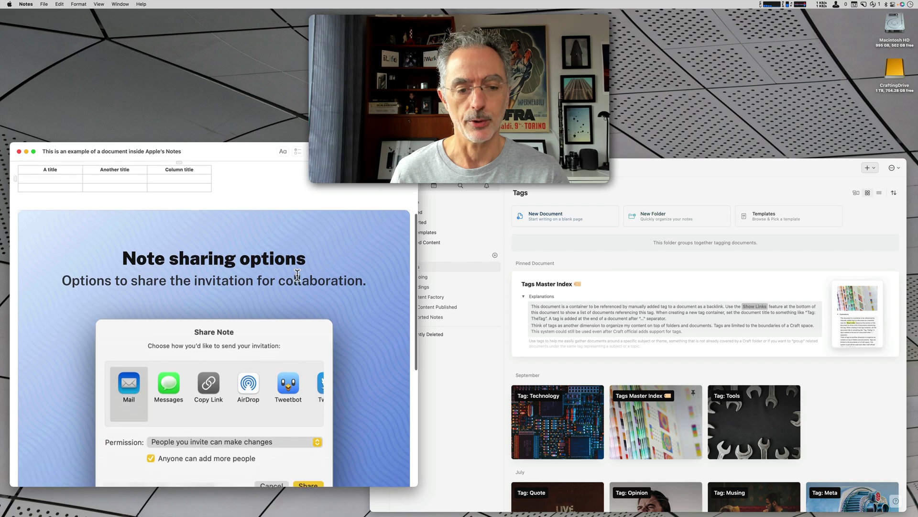
# Nudge the Craft window up, then bring the Notes sample note back to the front
pyautogui.click(601, 172)
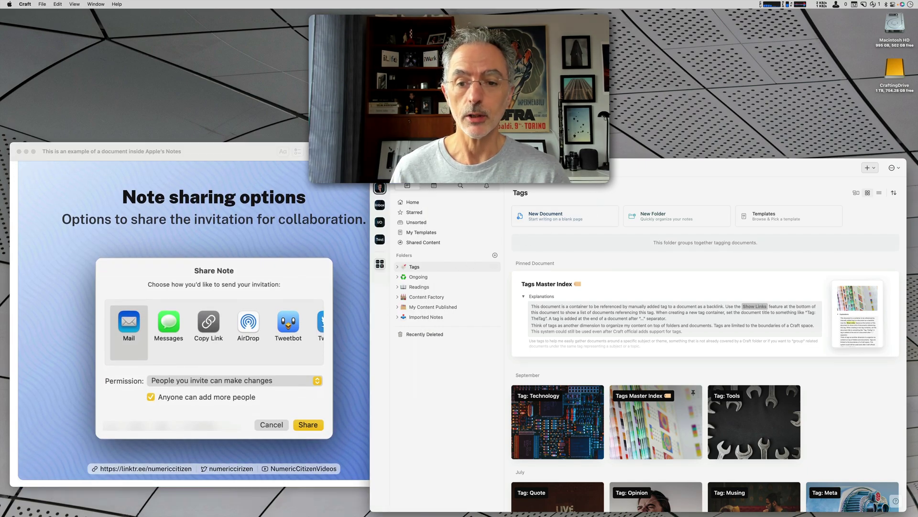
pyautogui.moveTo(600, 172); pyautogui.dragTo(597, 149)
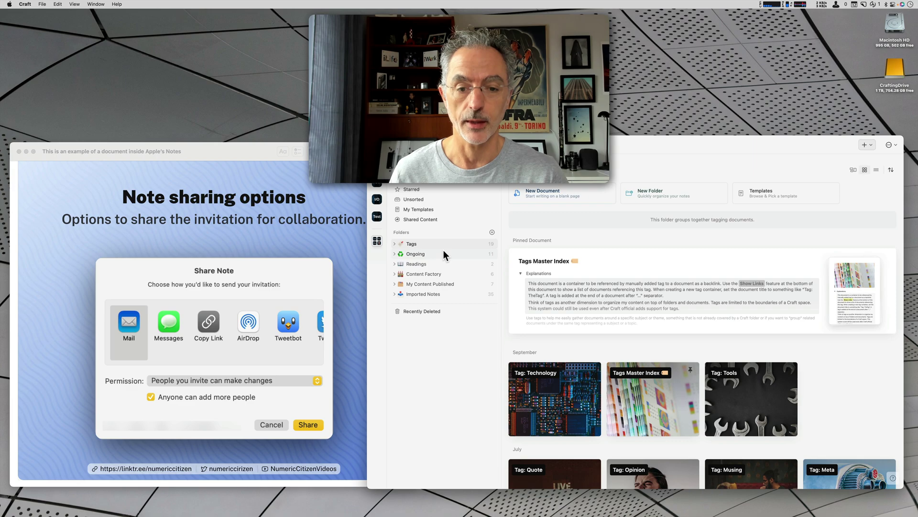
pyautogui.click(287, 247)
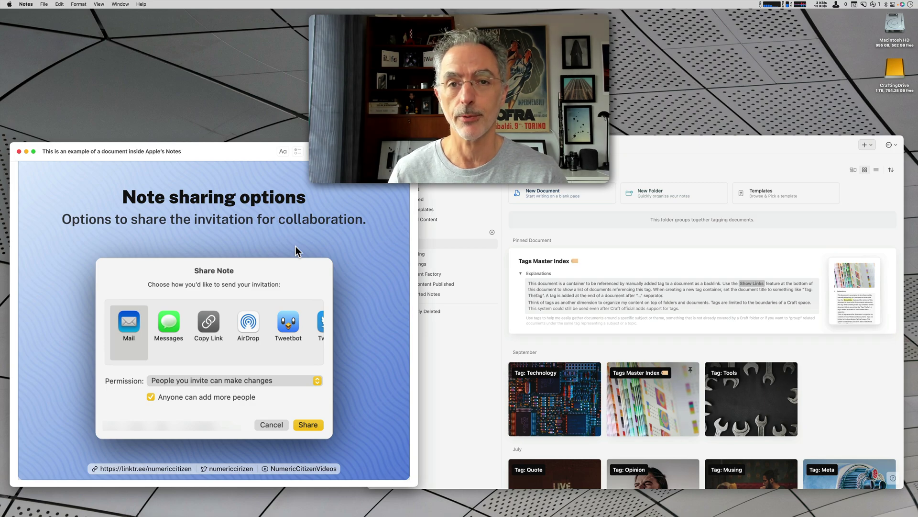
pyautogui.click(463, 338)
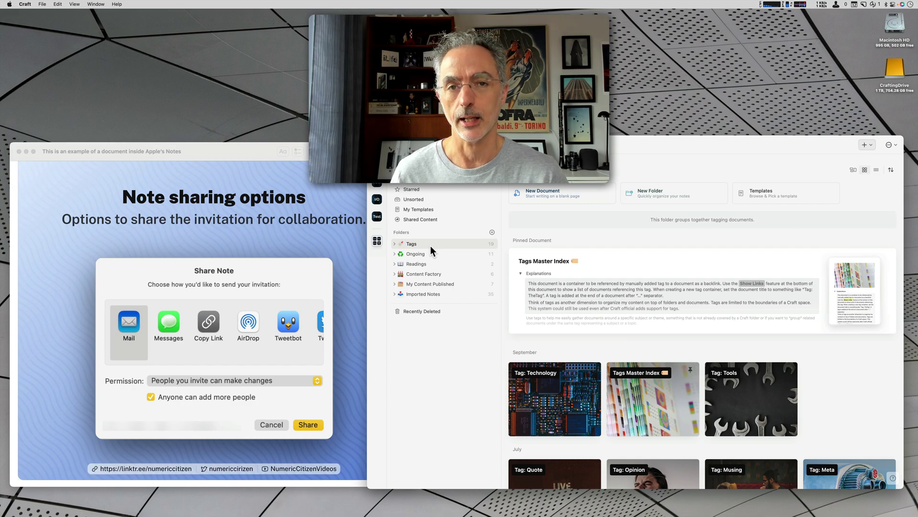
pyautogui.click(285, 259)
# Type # on the empty line below the support link, dismiss tag suggestions, then return to Craft
pyautogui.scroll(-5, 286, 276)
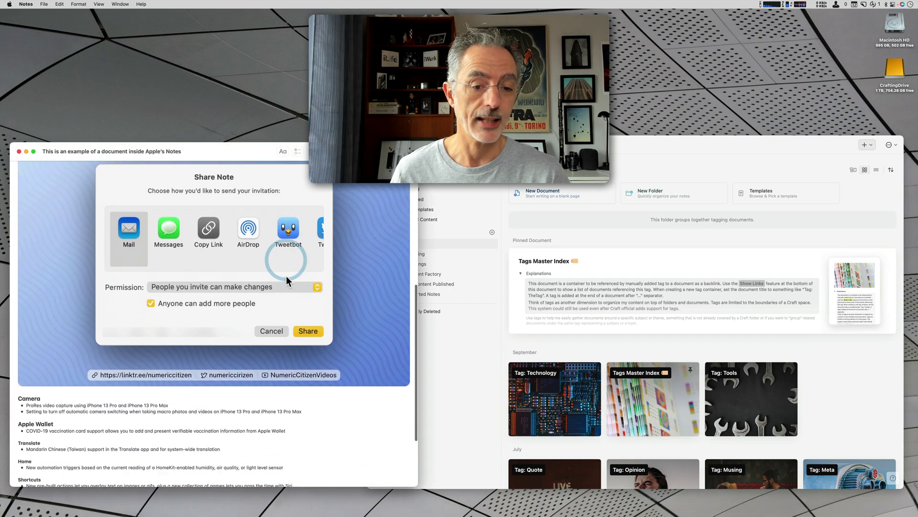
pyautogui.tripleClick(130, 464)
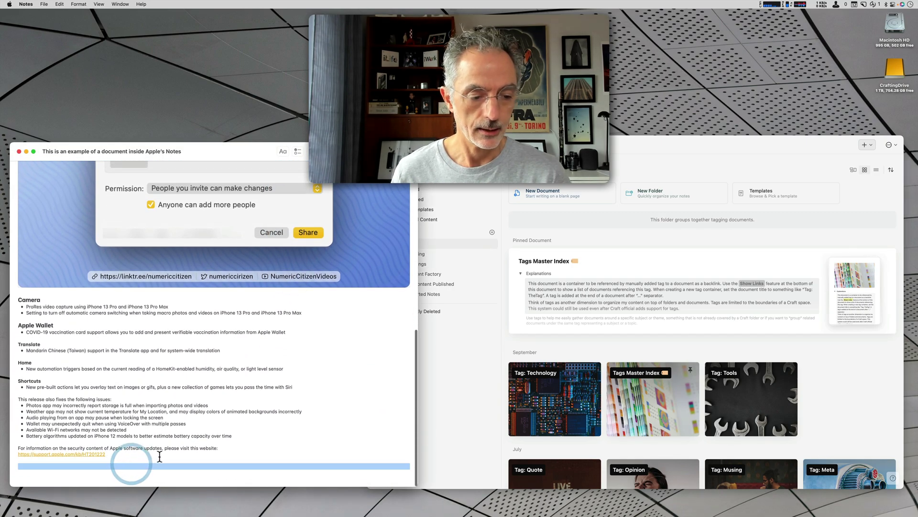
pyautogui.click(152, 466)
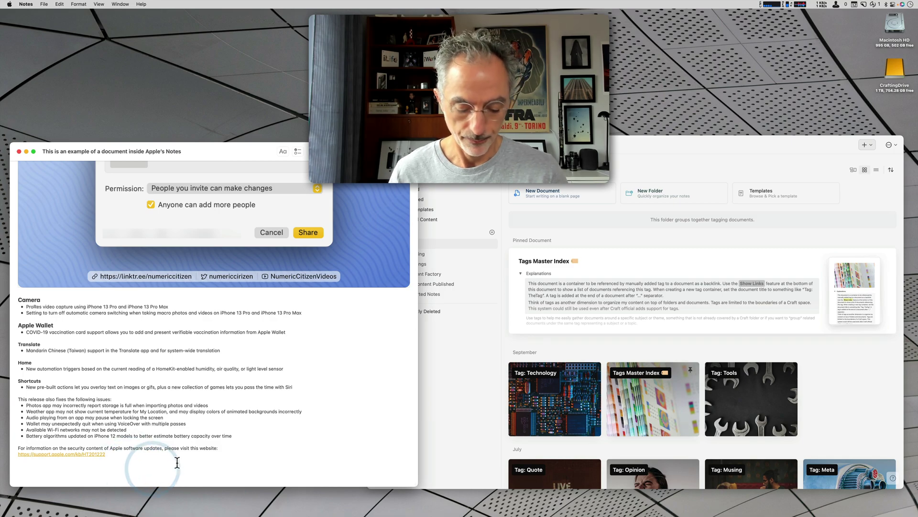
pyautogui.write('#')
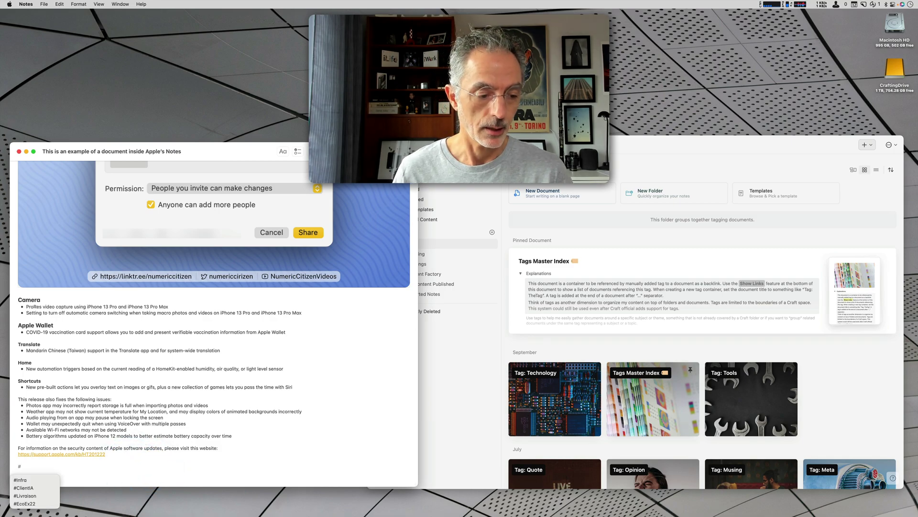
pyautogui.press('Down')
pyautogui.press('Down')
pyautogui.press('Up')
pyautogui.press('Up')
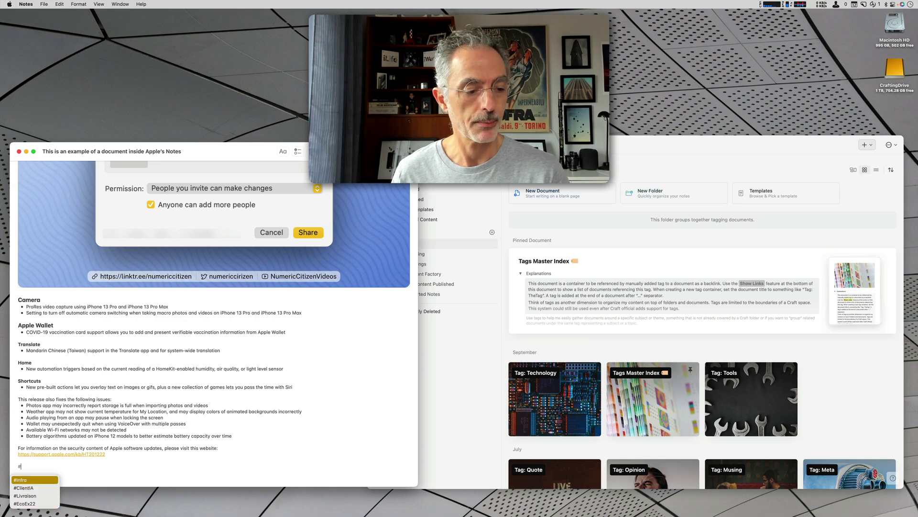
pyautogui.press('Escape')
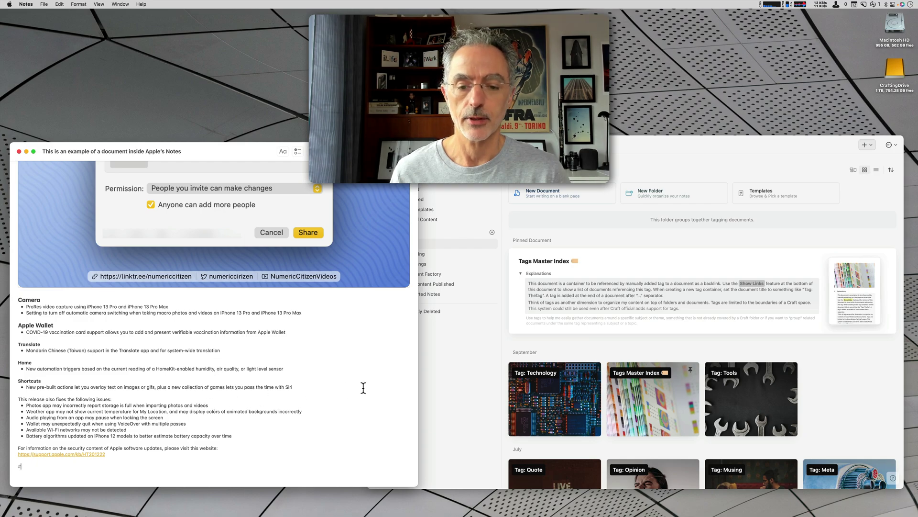
pyautogui.click(454, 372)
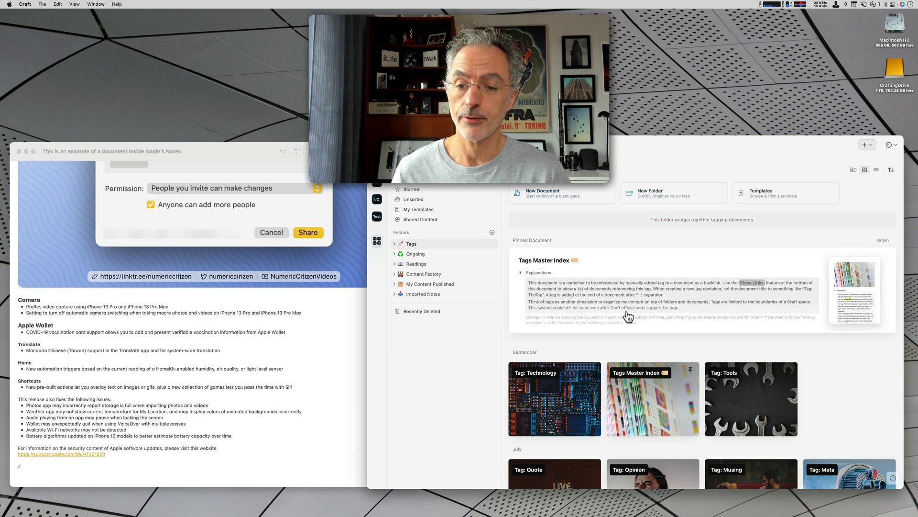
# Expand the Ongoing folder in the Craft sidebar and open The Craft Bible
pyautogui.scroll(-10, 628, 316)
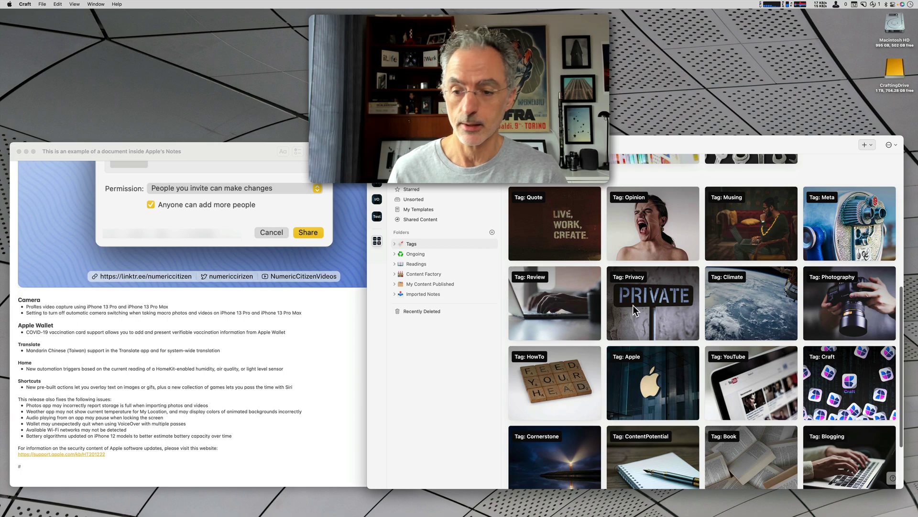
pyautogui.scroll(5, 578, 314)
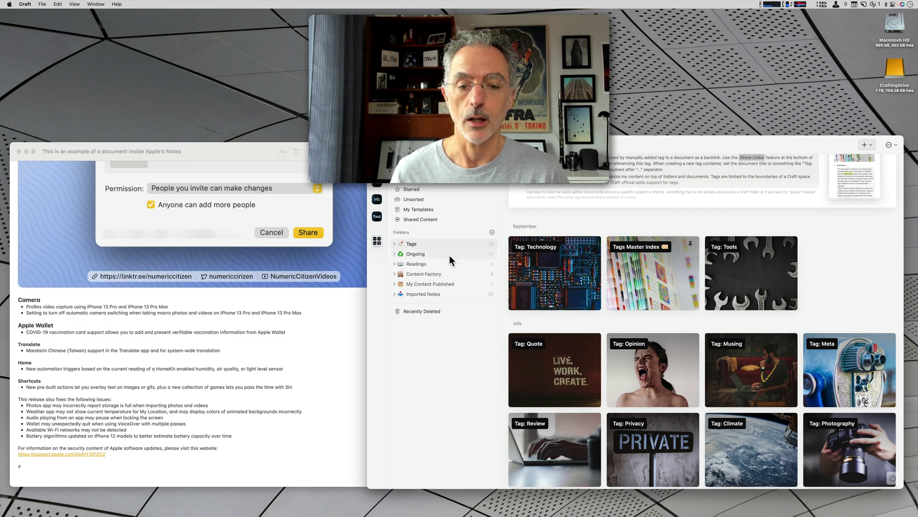
pyautogui.click(394, 253)
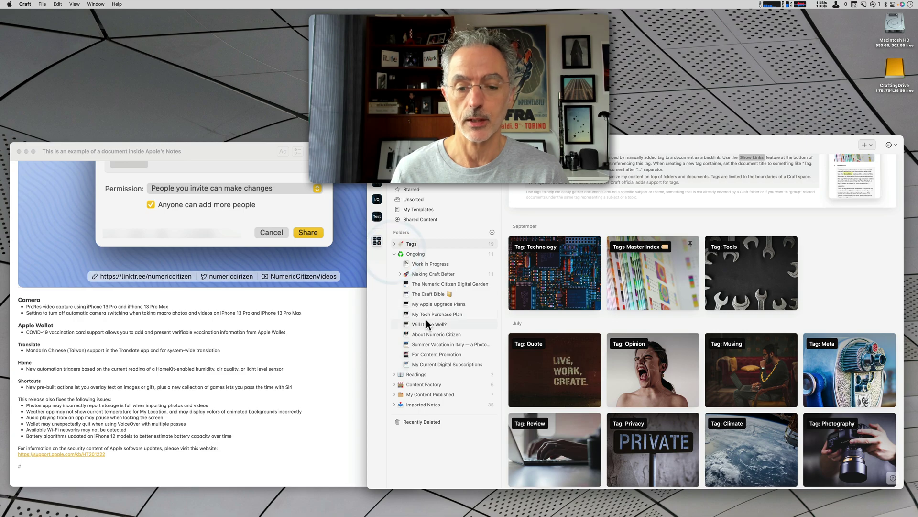
pyautogui.click(428, 294)
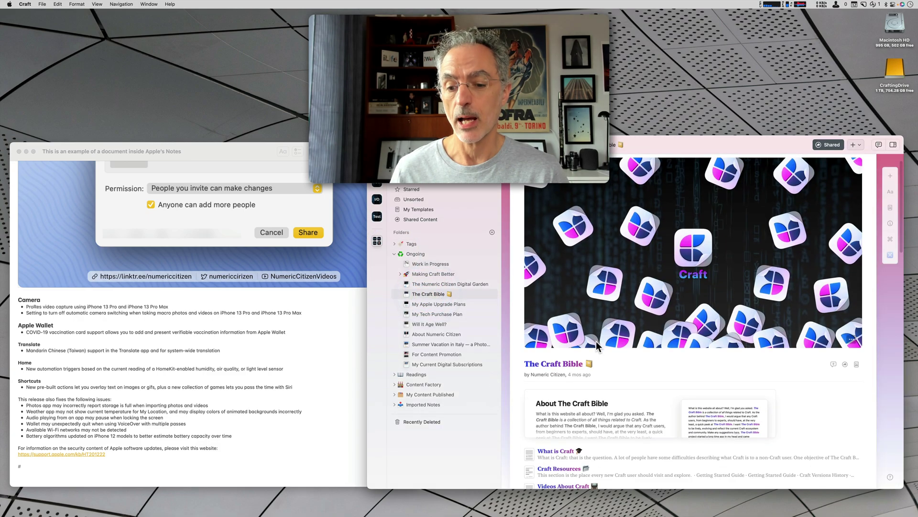
# Open the Q&A About Craft page from The Craft Bible and scroll through its questions
pyautogui.scroll(-5, 596, 340)
pyautogui.scroll(-3, 597, 345)
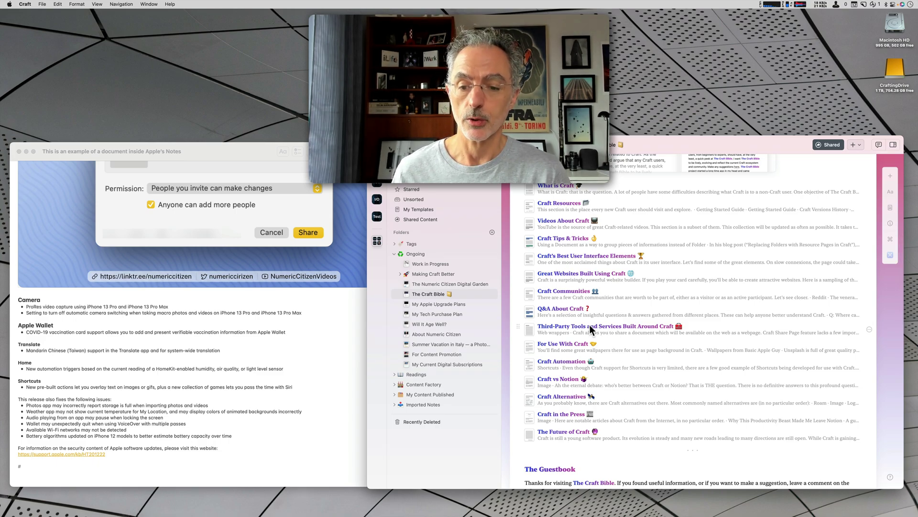
pyautogui.click(529, 316)
pyautogui.scroll(-10, 630, 331)
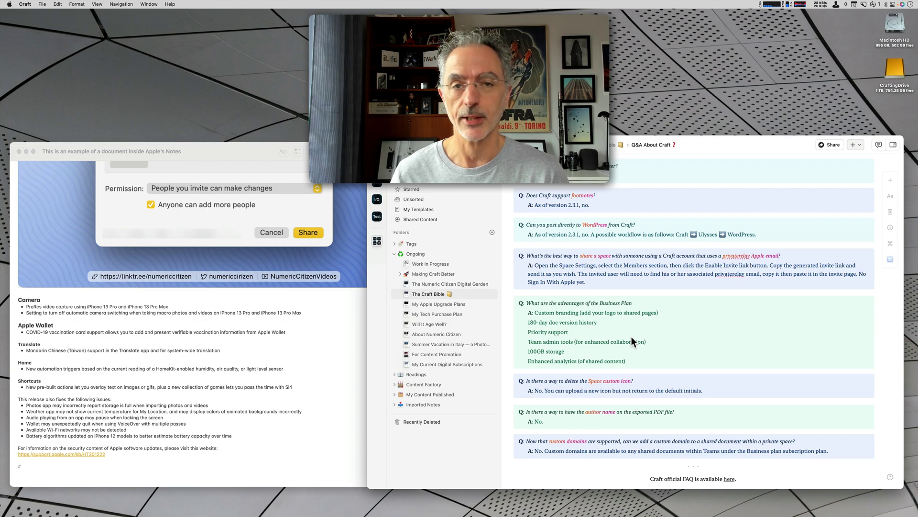
pyautogui.scroll(6, 636, 328)
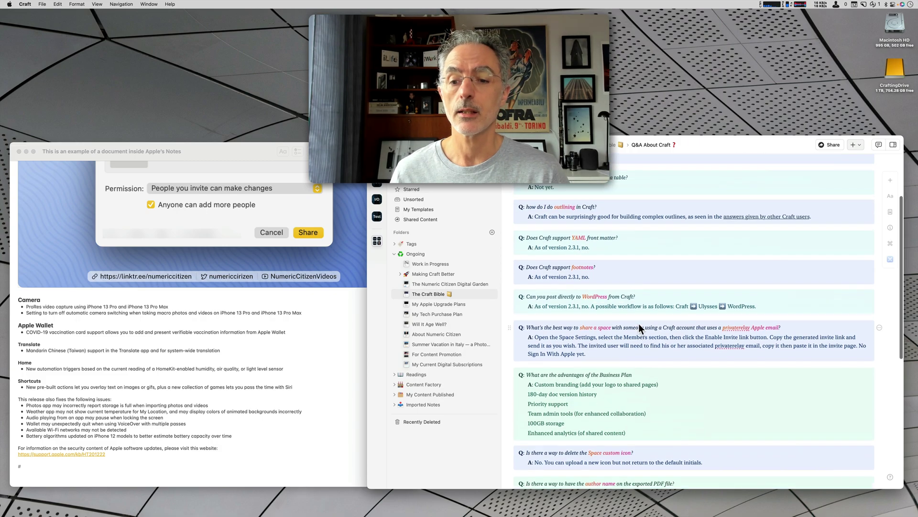